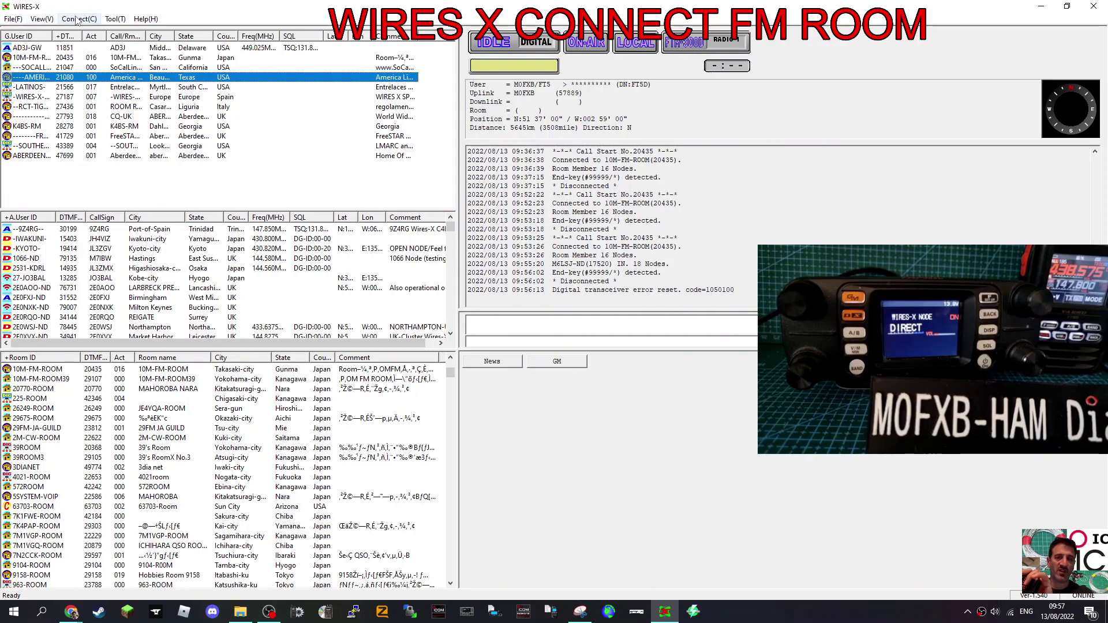
Open the transceiver settings, move them aside to check the log, then close them.
left_click(13, 19)
left_click(40, 105)
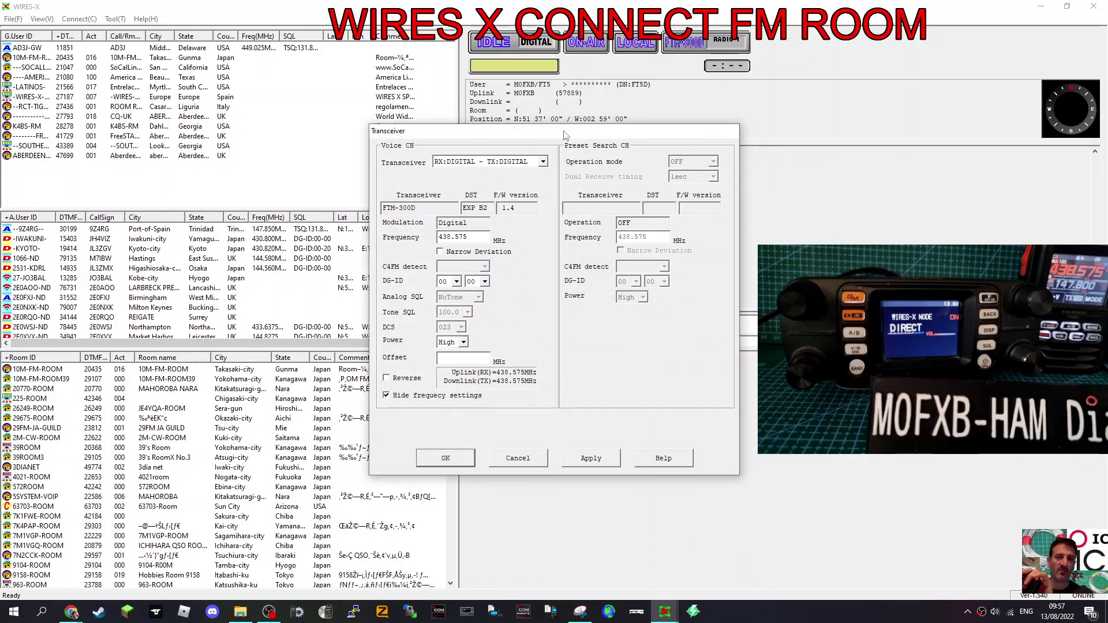
left_click_drag(564, 134, 337, 133)
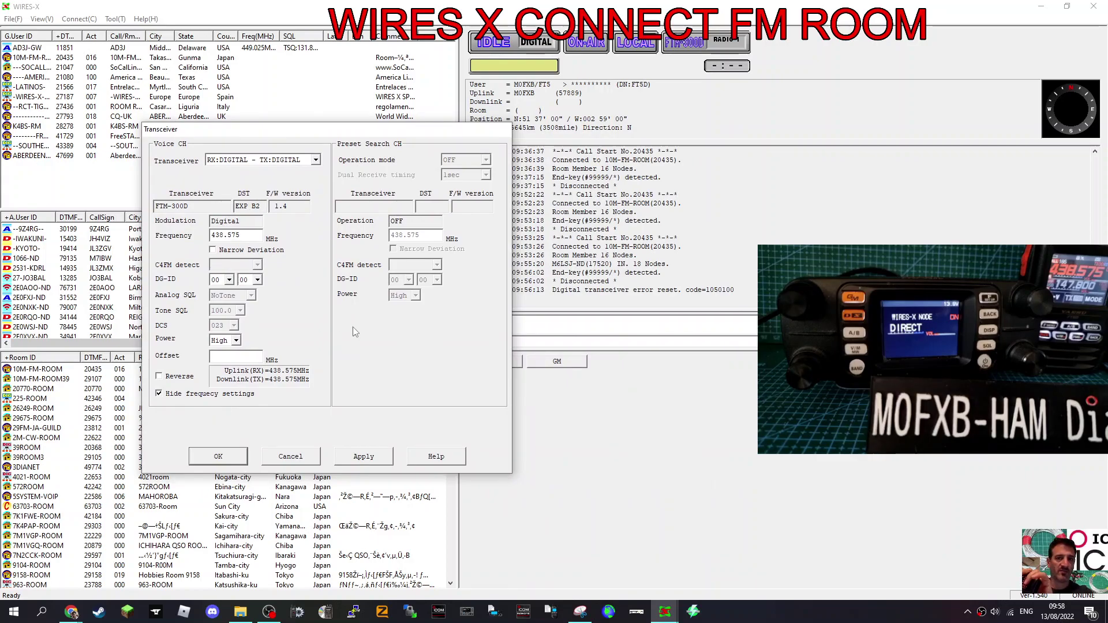
left_click(231, 458)
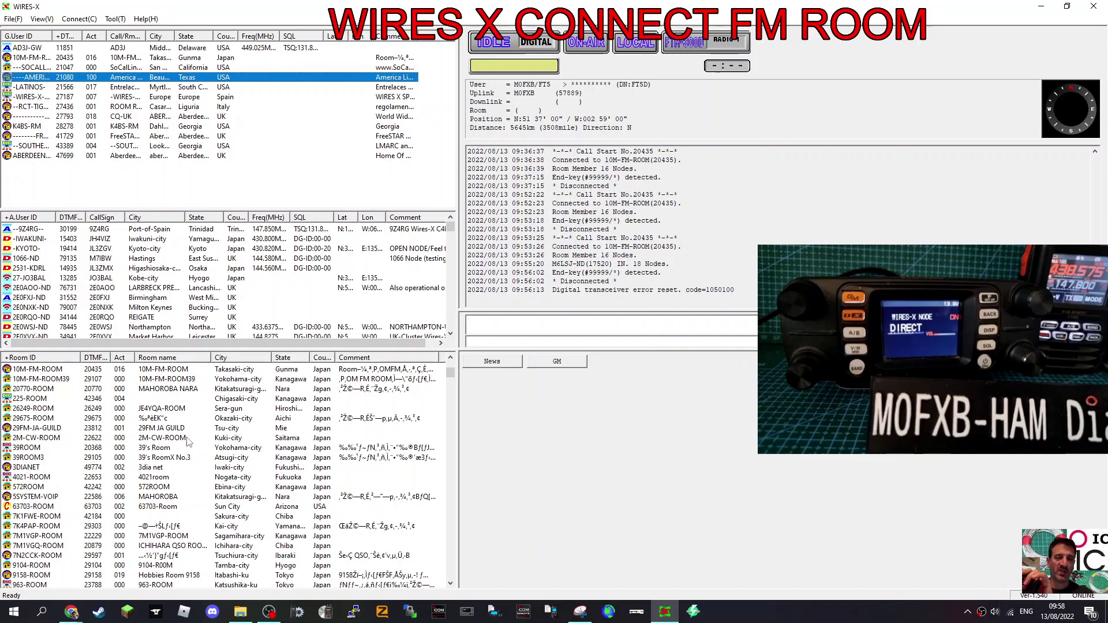
Connect to the bookmarked AMERICA-LINK room (21080), then disconnect again.
scroll(195, 447, "down", 1)
scroll(196, 447, "up", 2)
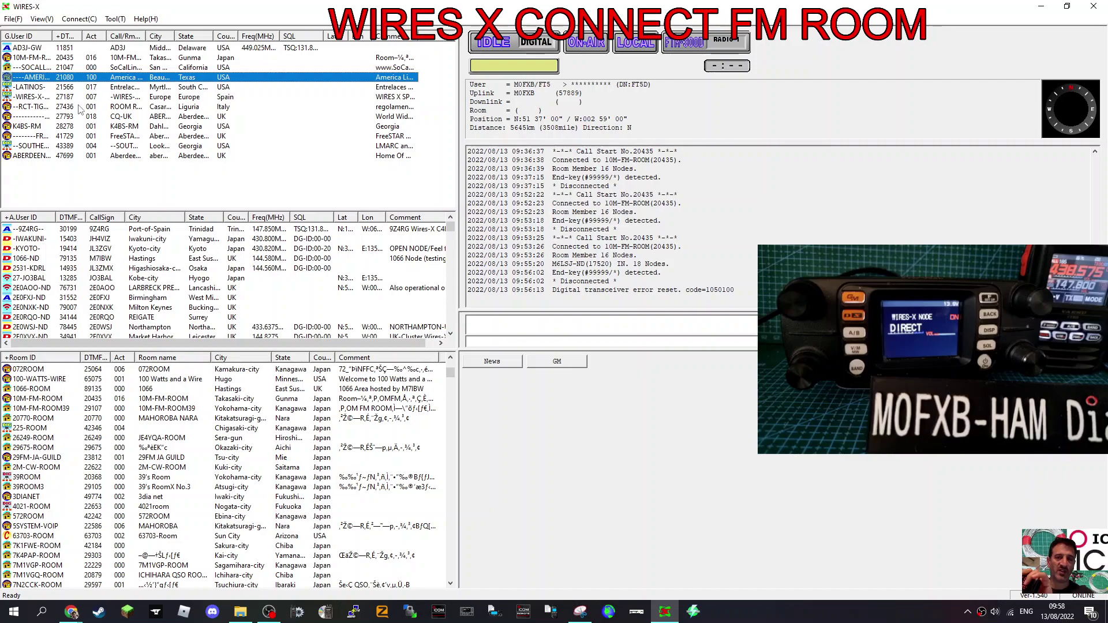
right_click(72, 62)
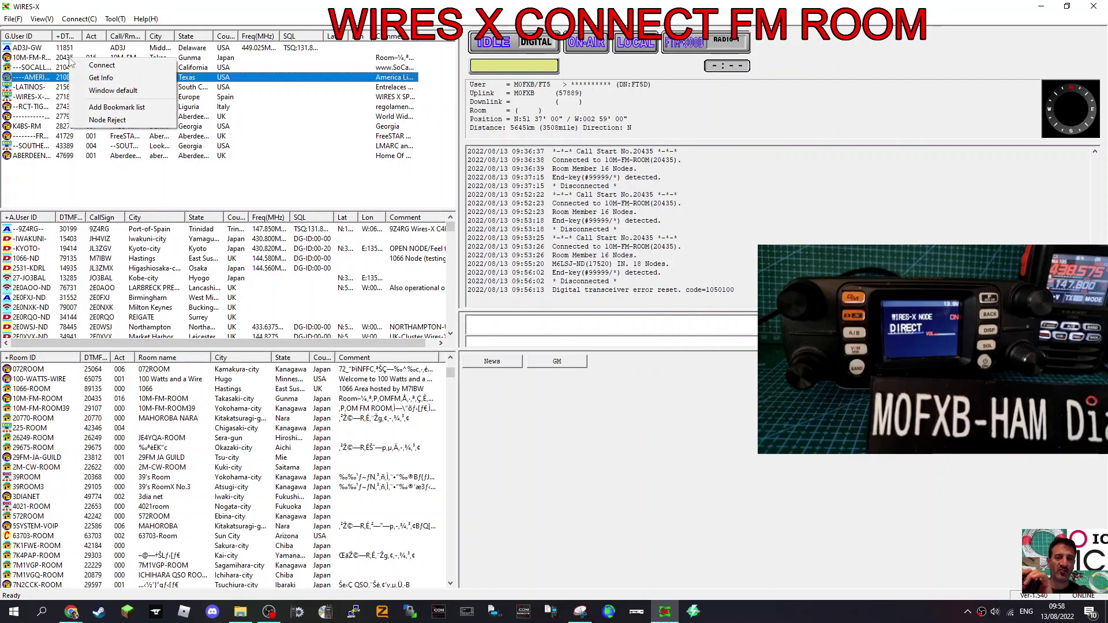
left_click(100, 65)
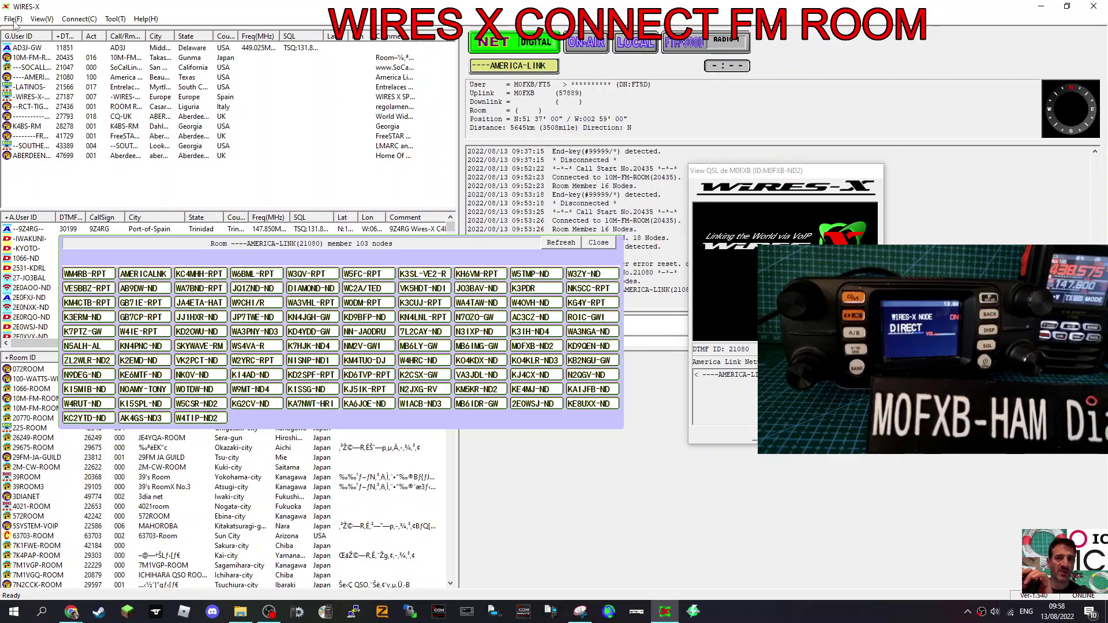
left_click(80, 19)
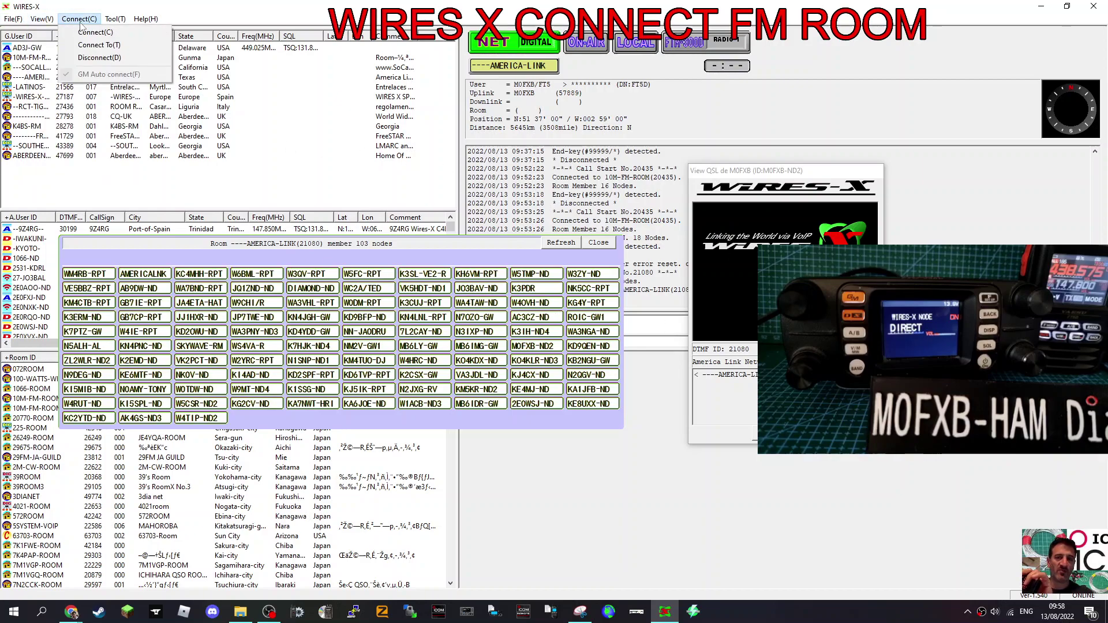
left_click(98, 58)
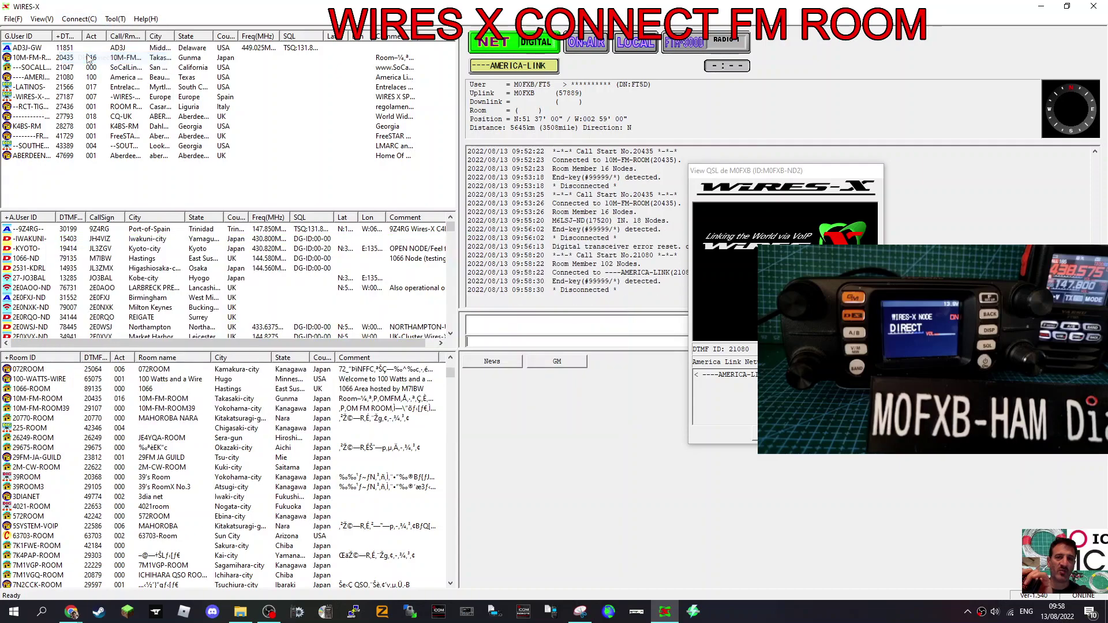
Connect to the bookmarked 10M-FM-ROOM (20435, 17 nodes), then disconnect back to idle.
left_click(40, 58)
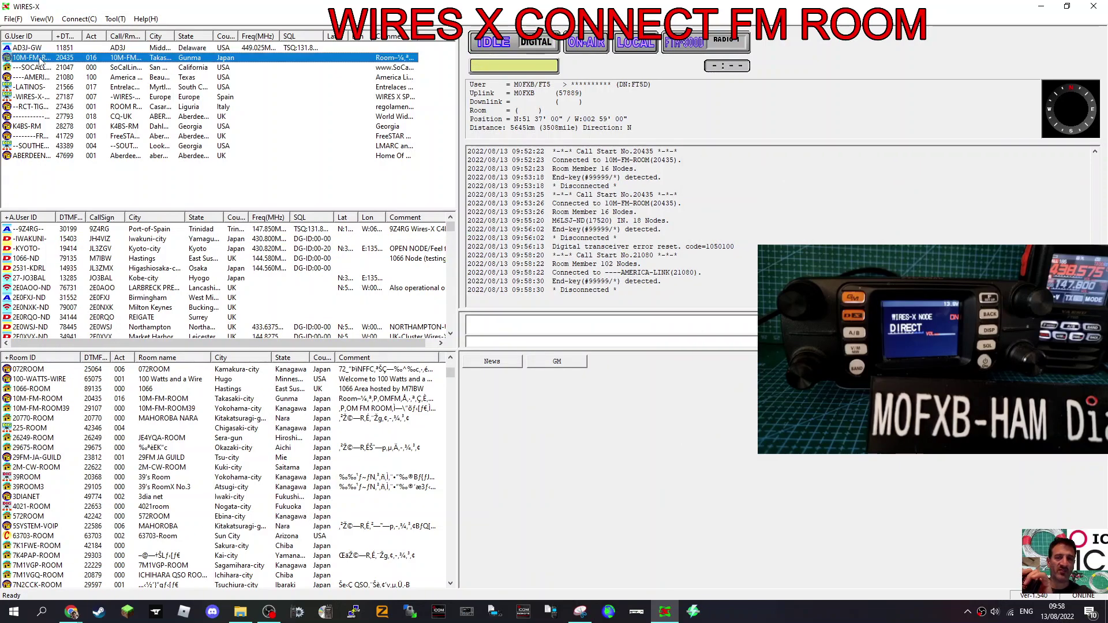
right_click(41, 59)
left_click(62, 67)
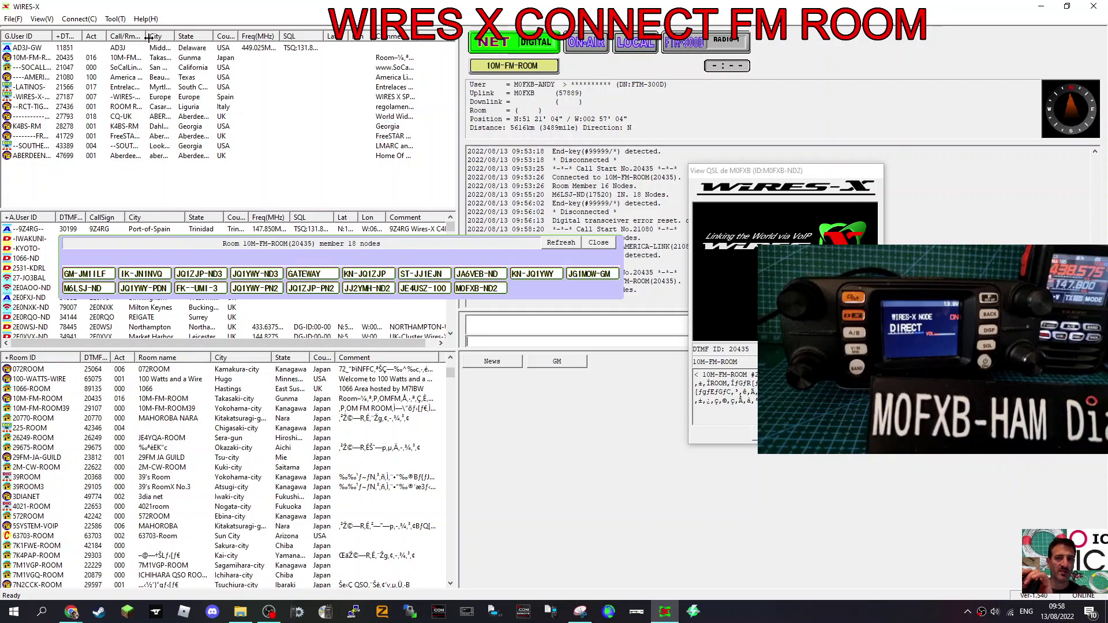
left_click(79, 19)
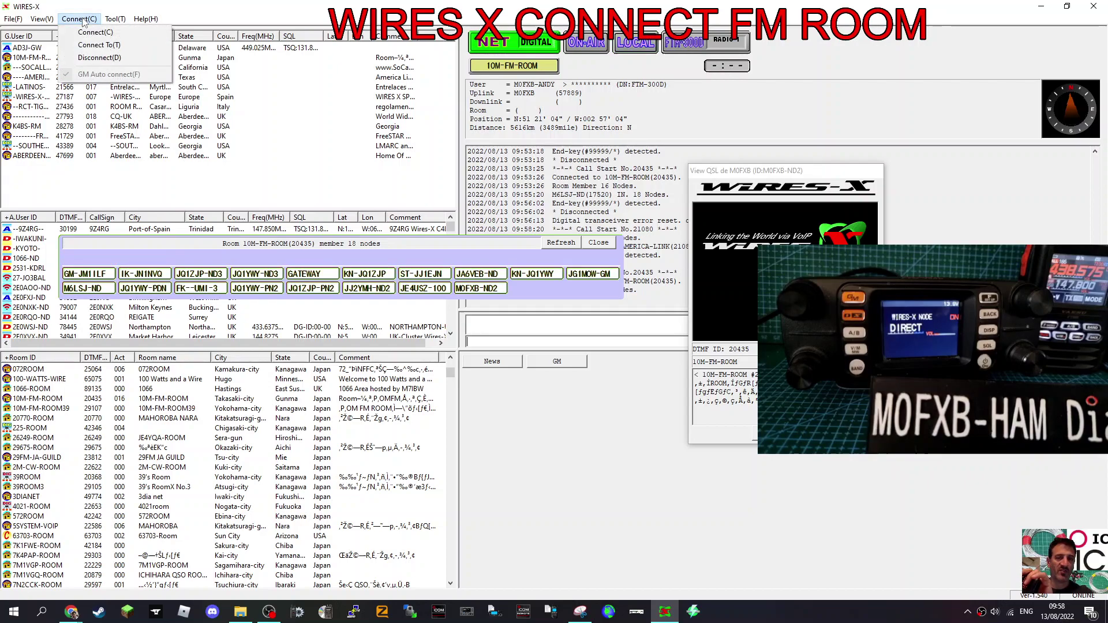
left_click(100, 58)
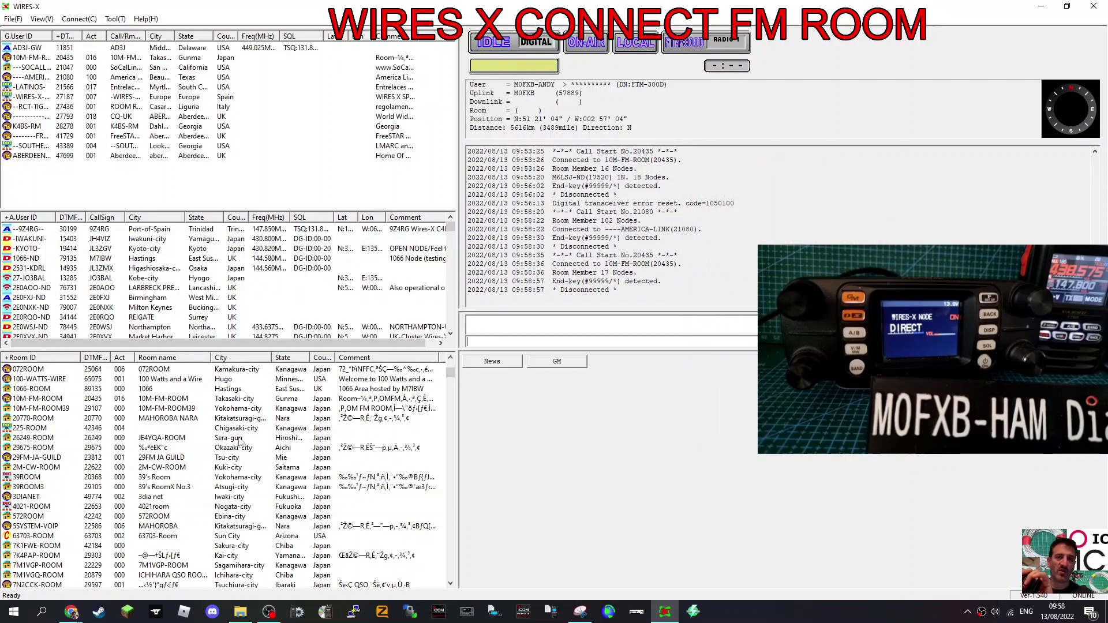
Bookmark 10M-FM-ROOM (20435) and 10M-FM-ROOM39 (29107) from the Room ID list.
scroll(223, 442, "down", 2)
scroll(181, 442, "up", 2)
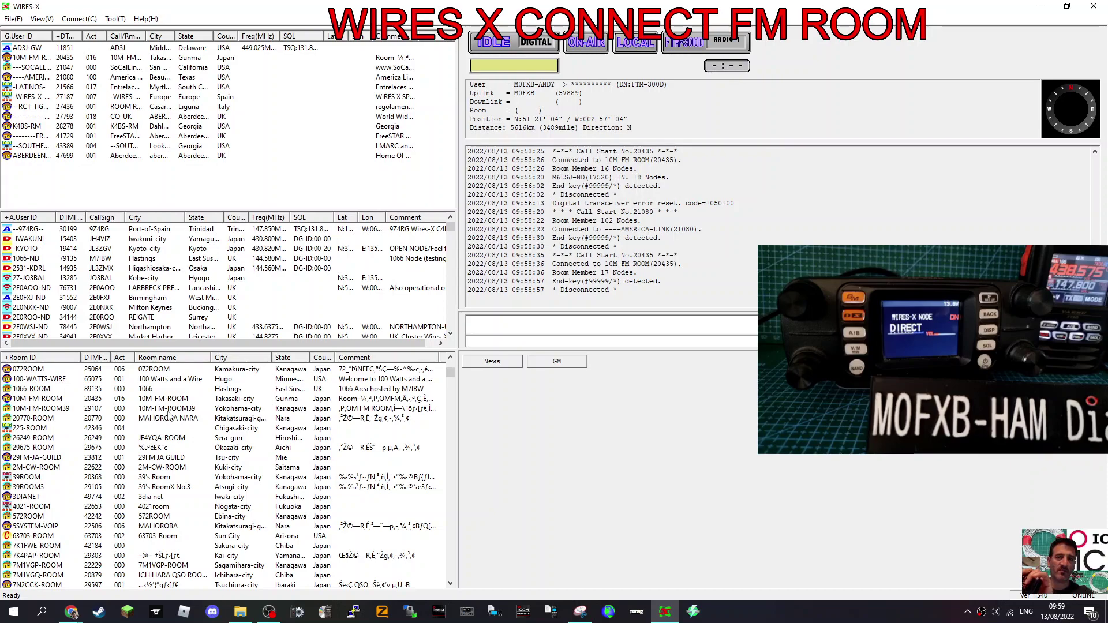
right_click(168, 412)
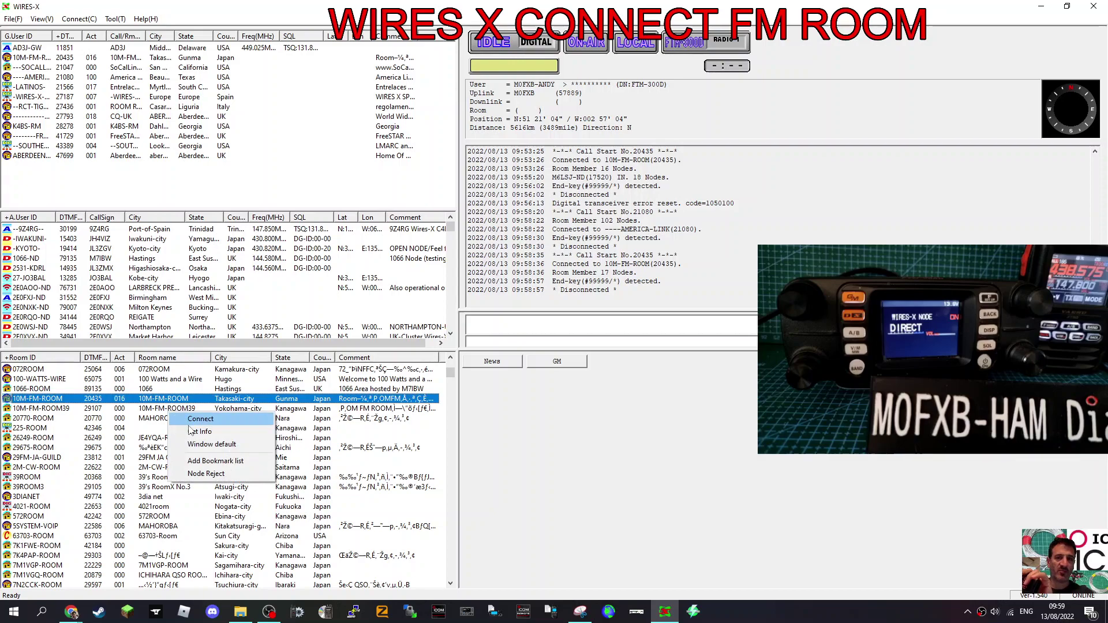
left_click(206, 462)
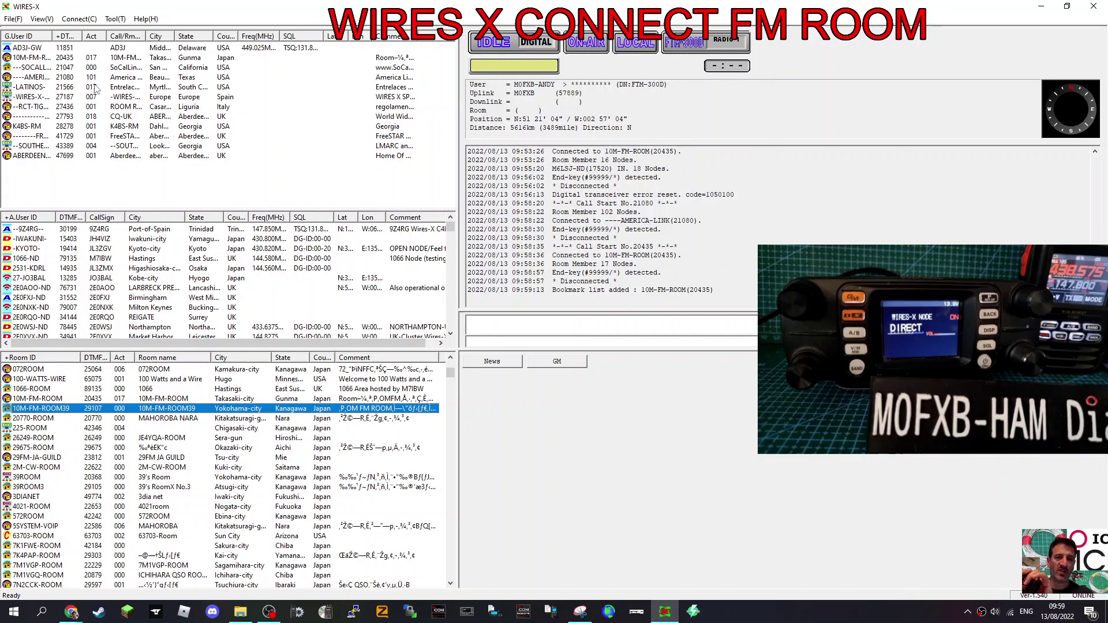
right_click(194, 411)
left_click(225, 459)
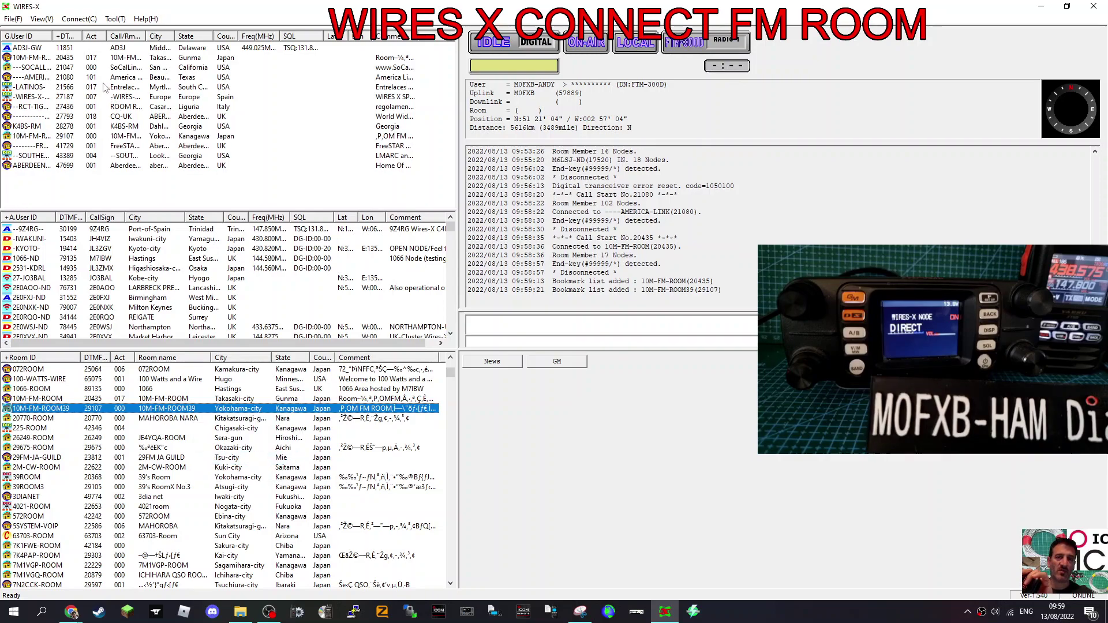
Briefly connect to the bookmarked SOCALLINK1 room (21047), then disconnect.
right_click(72, 69)
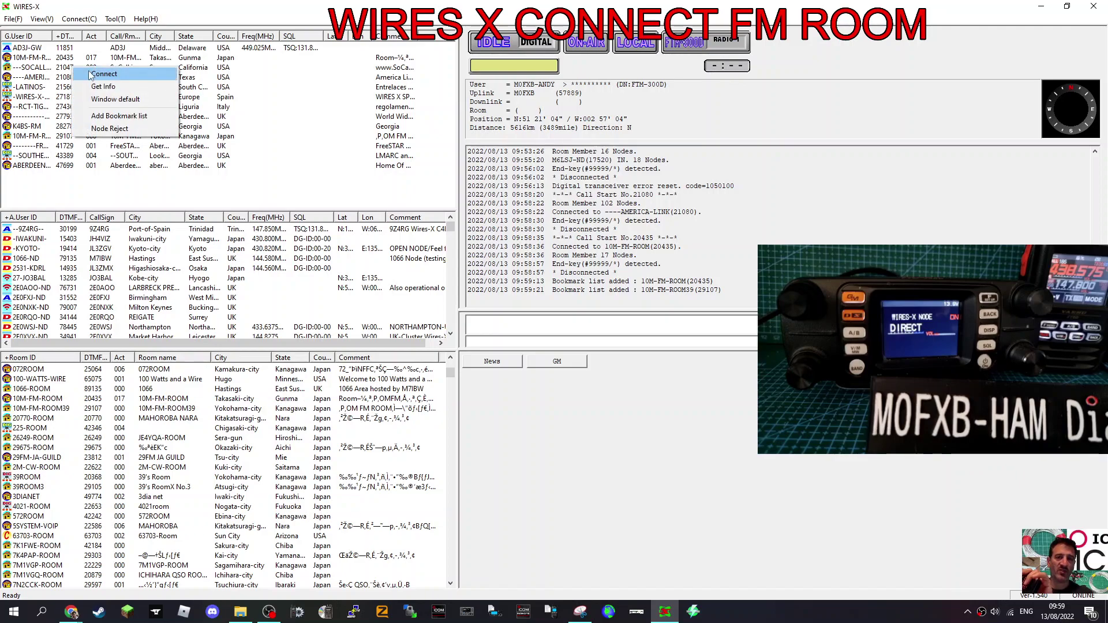
left_click(92, 73)
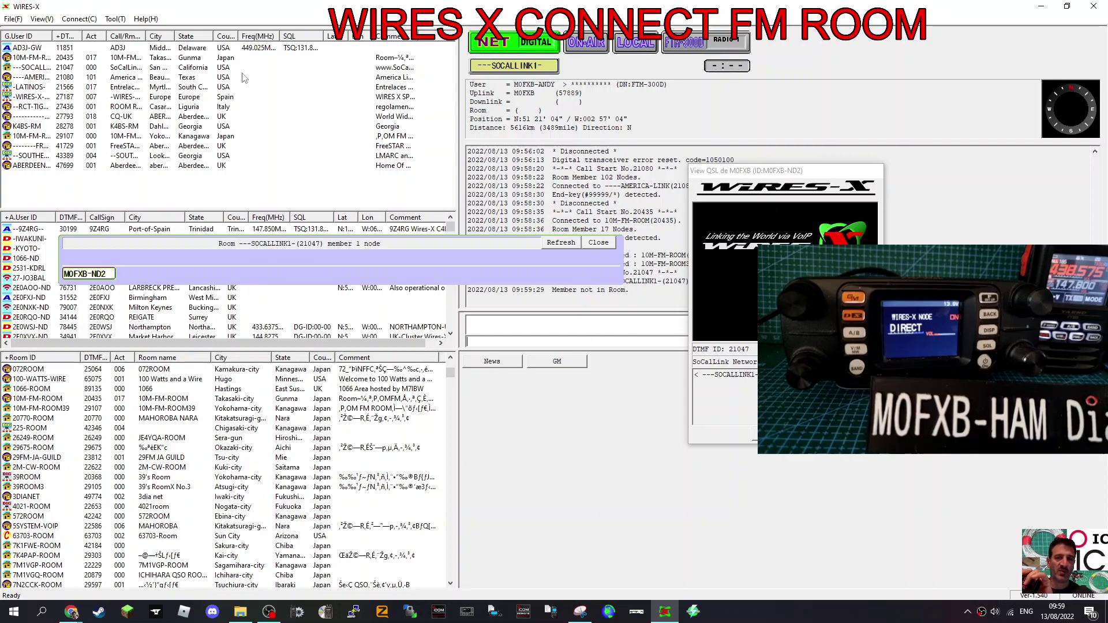
left_click(79, 19)
left_click(98, 58)
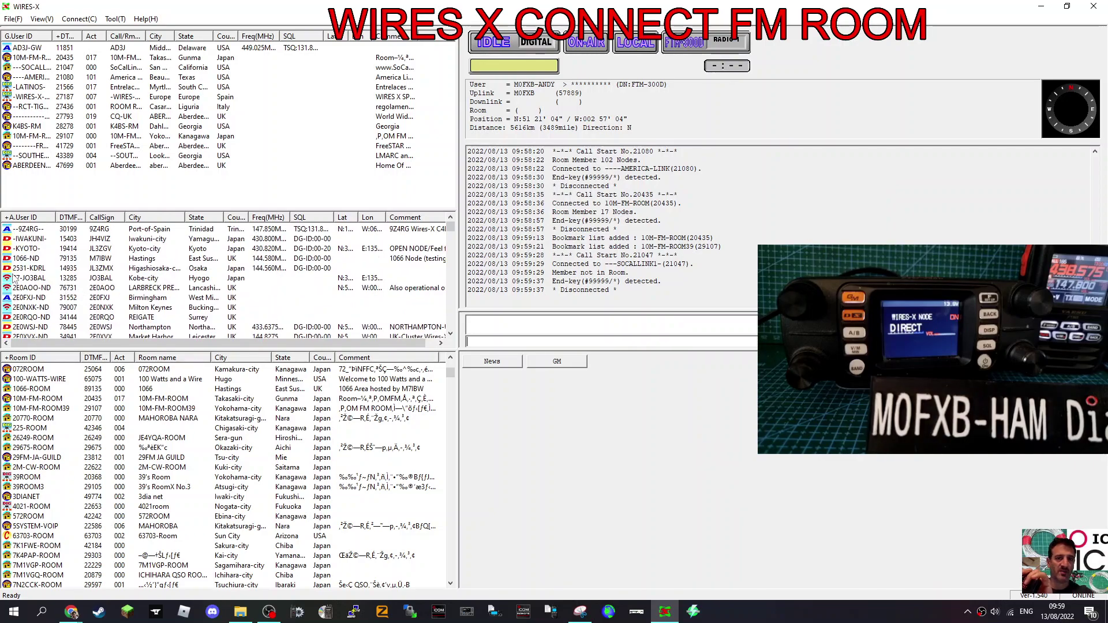
Try the action menus for nodes 27-JO3BAL and 4CODME-ND, dismissing each.
right_click(97, 283)
key("Escape")
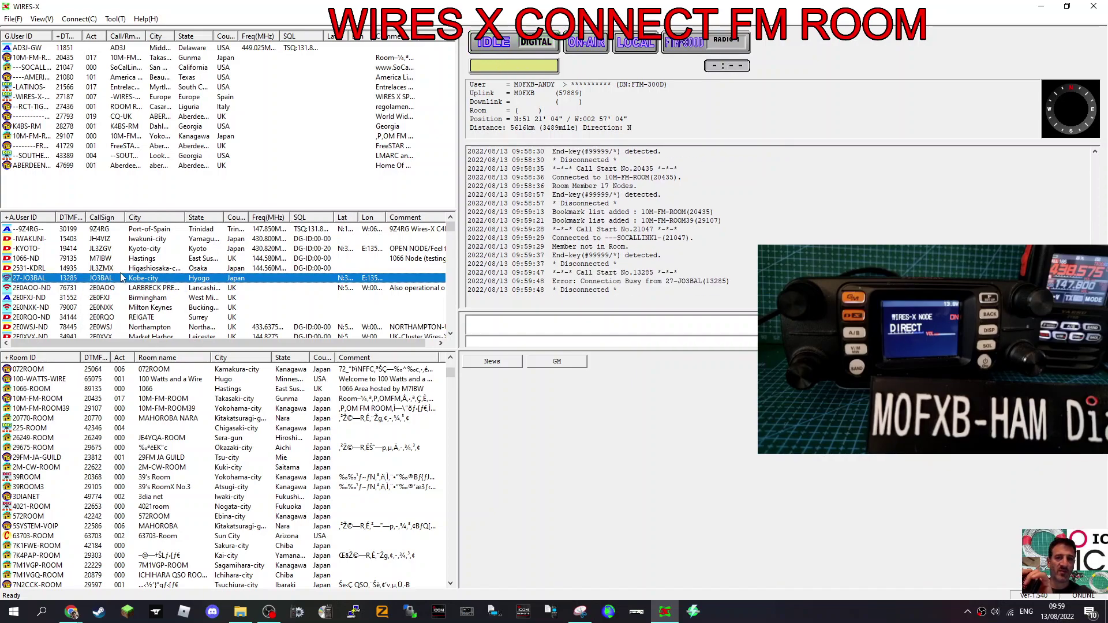
scroll(98, 292, "down", 2)
right_click(36, 299)
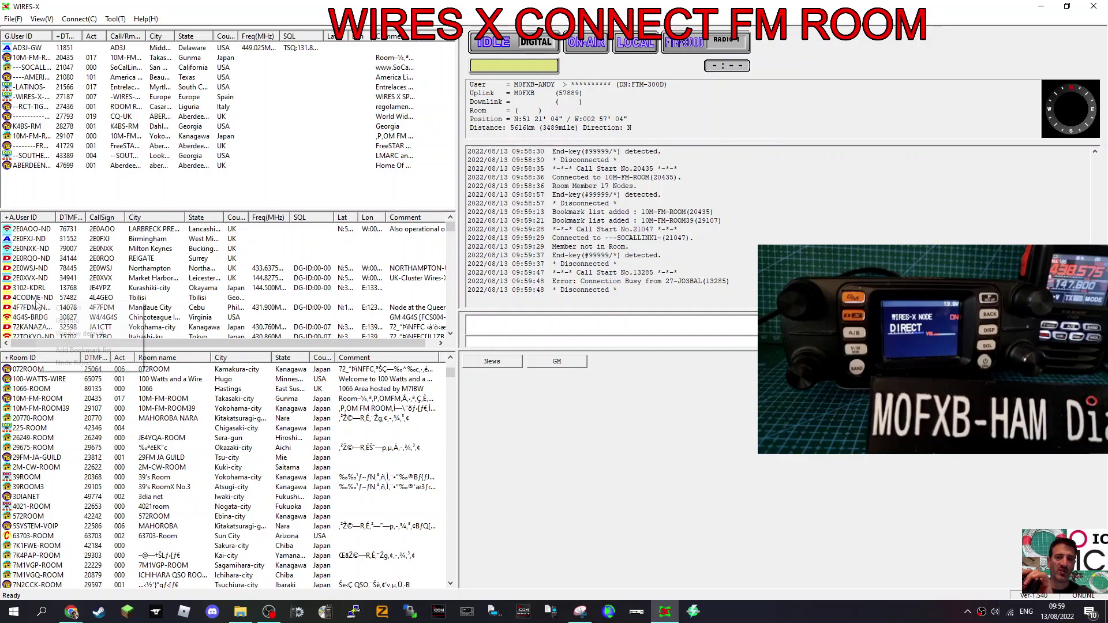
key("Escape")
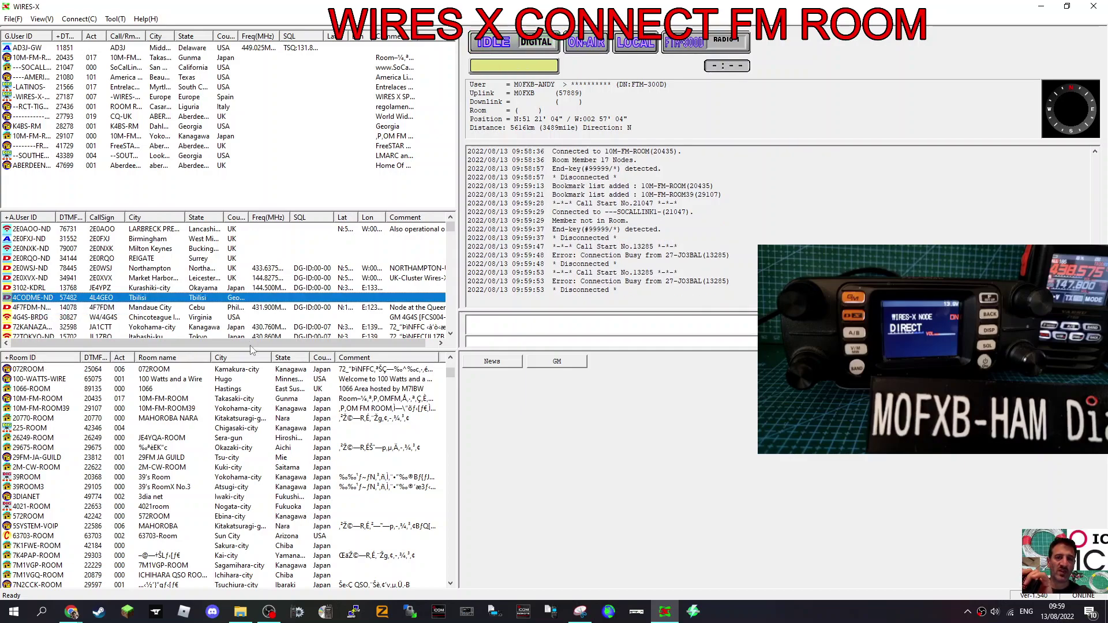
scroll(257, 409, "down", 10)
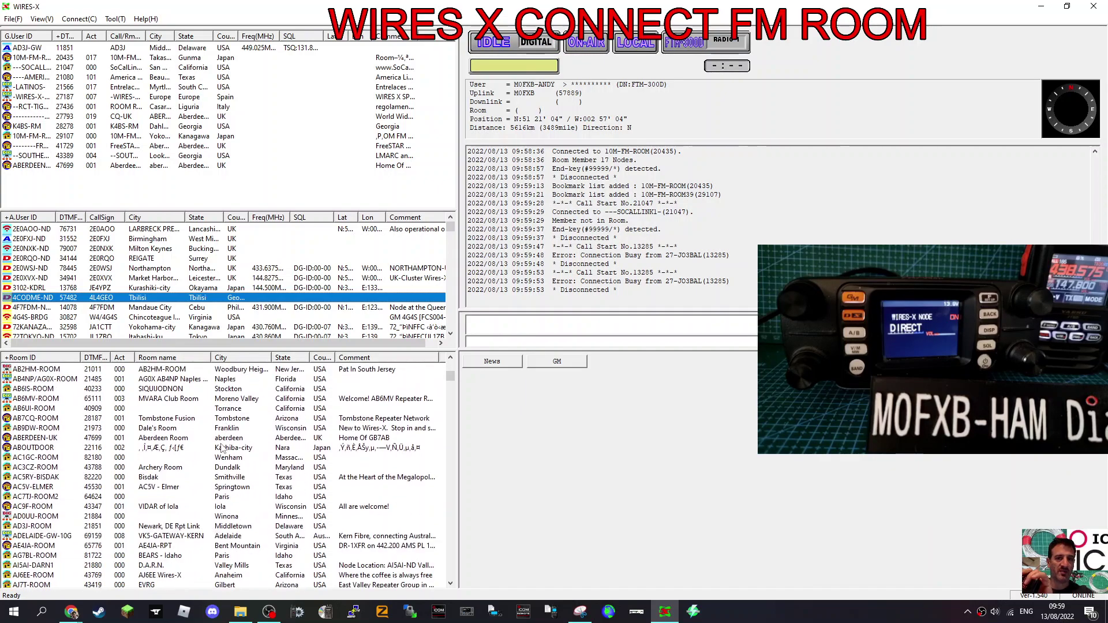
scroll(230, 441, "down", 10)
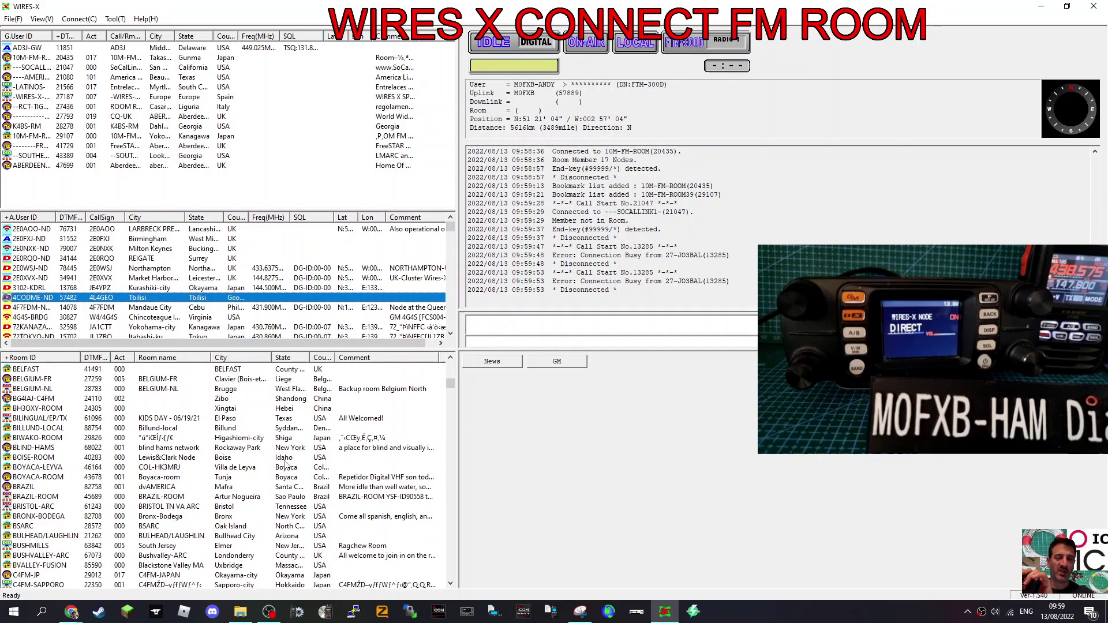
scroll(284, 465, "down", 12)
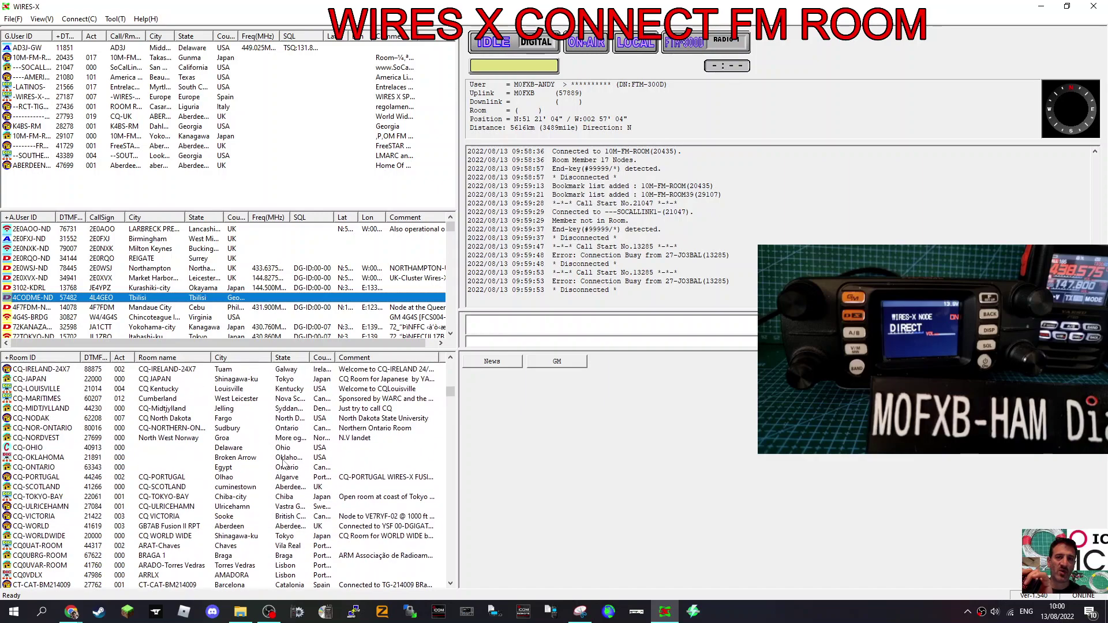
scroll(284, 464, "down", 10)
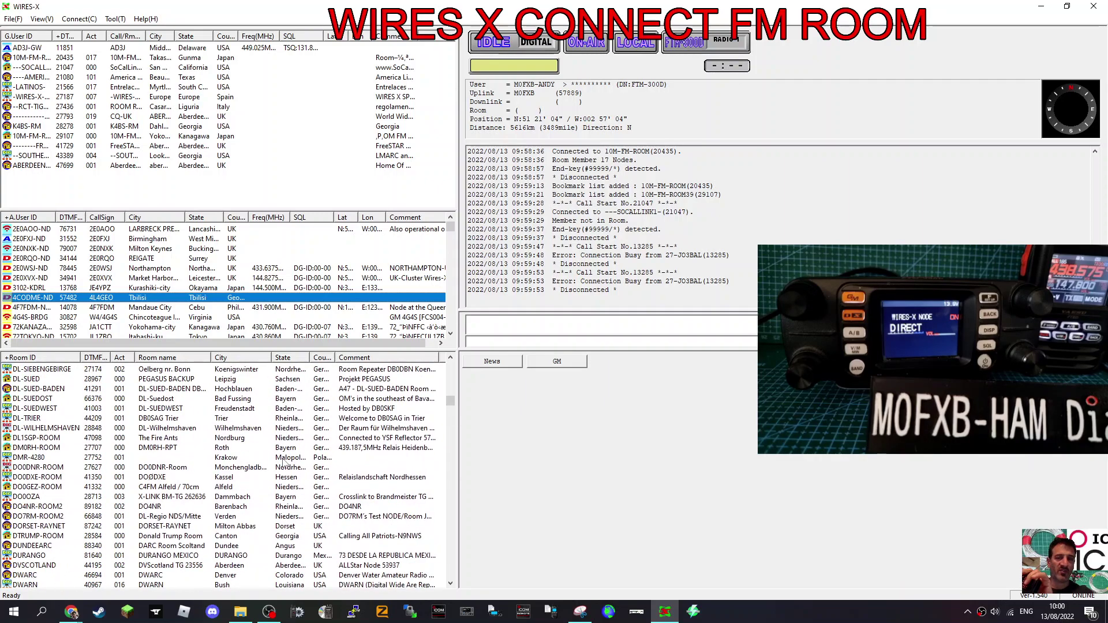
scroll(284, 465, "down", 8)
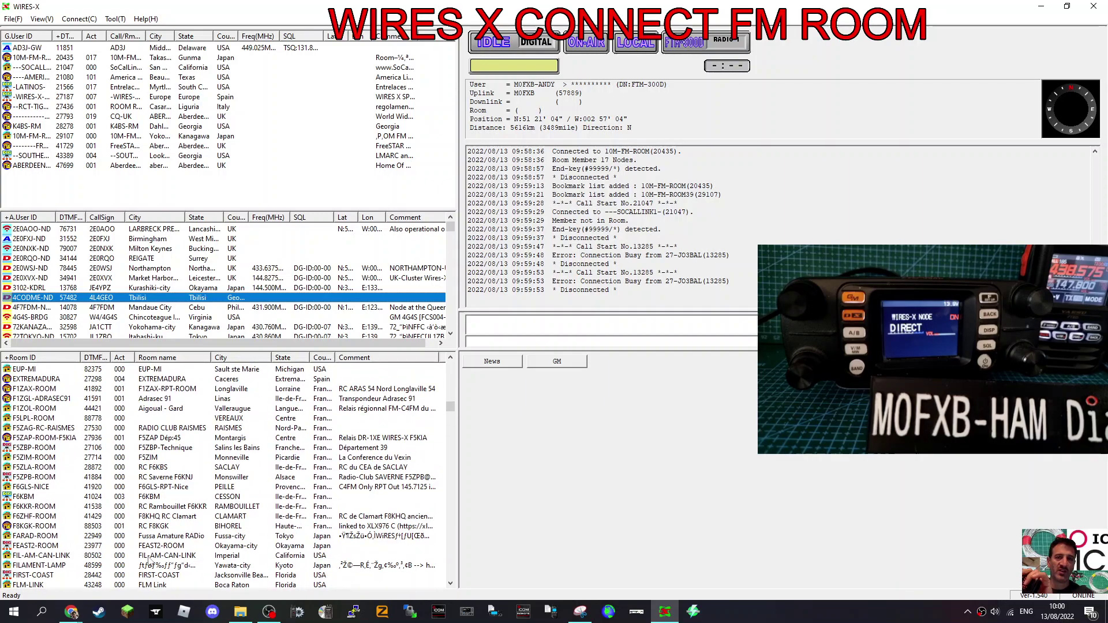
scroll(175, 465, "down", 4)
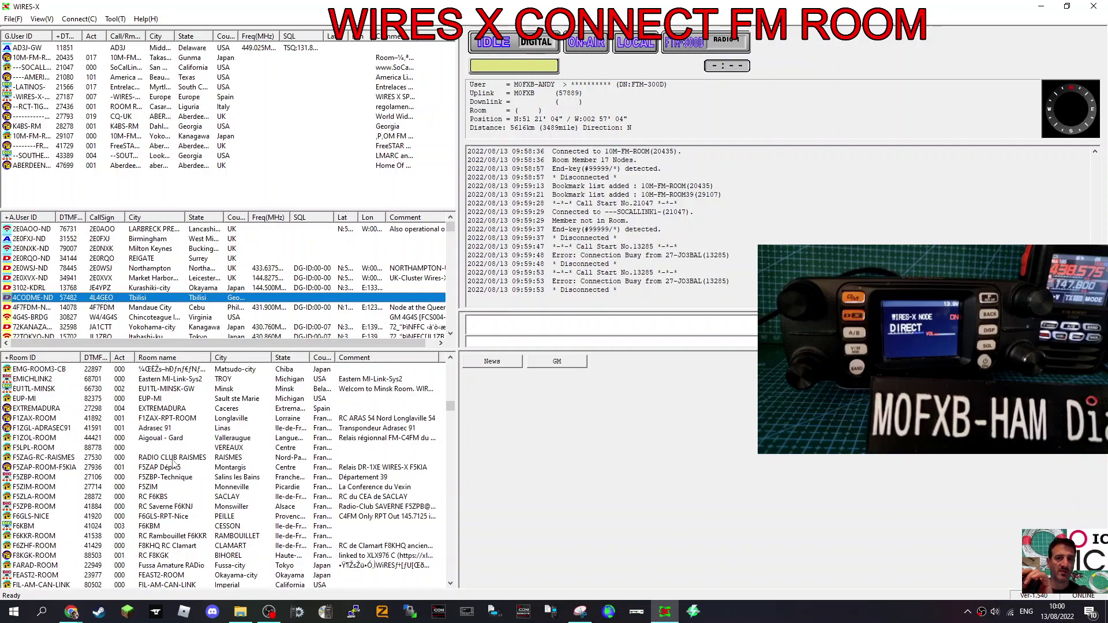
scroll(207, 450, "down", 8)
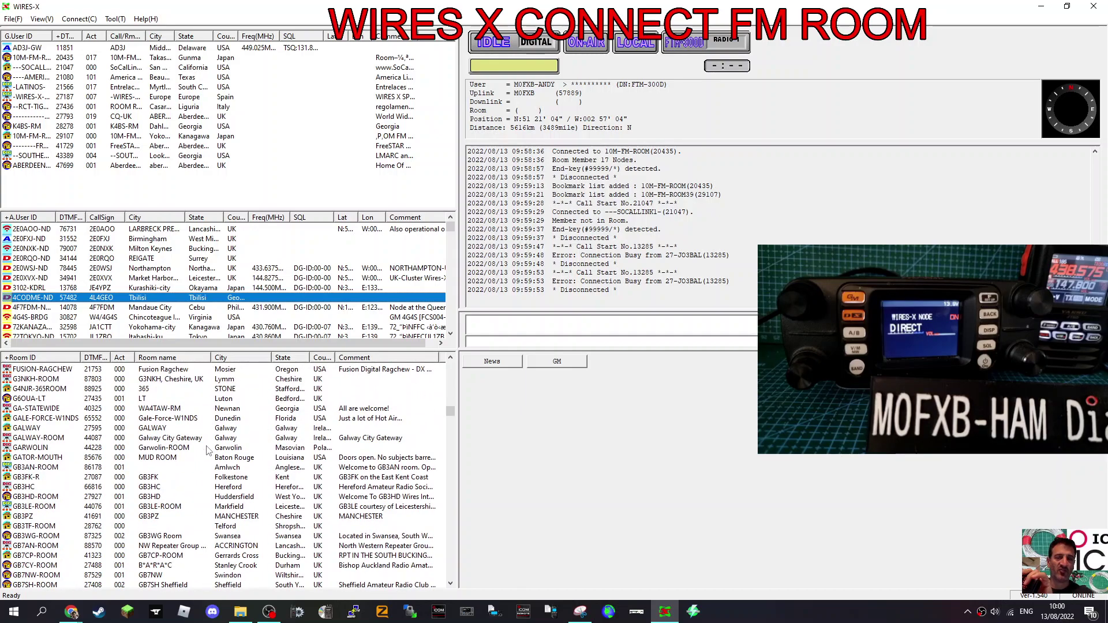
scroll(207, 451, "down", 4)
scroll(207, 451, "down", 10)
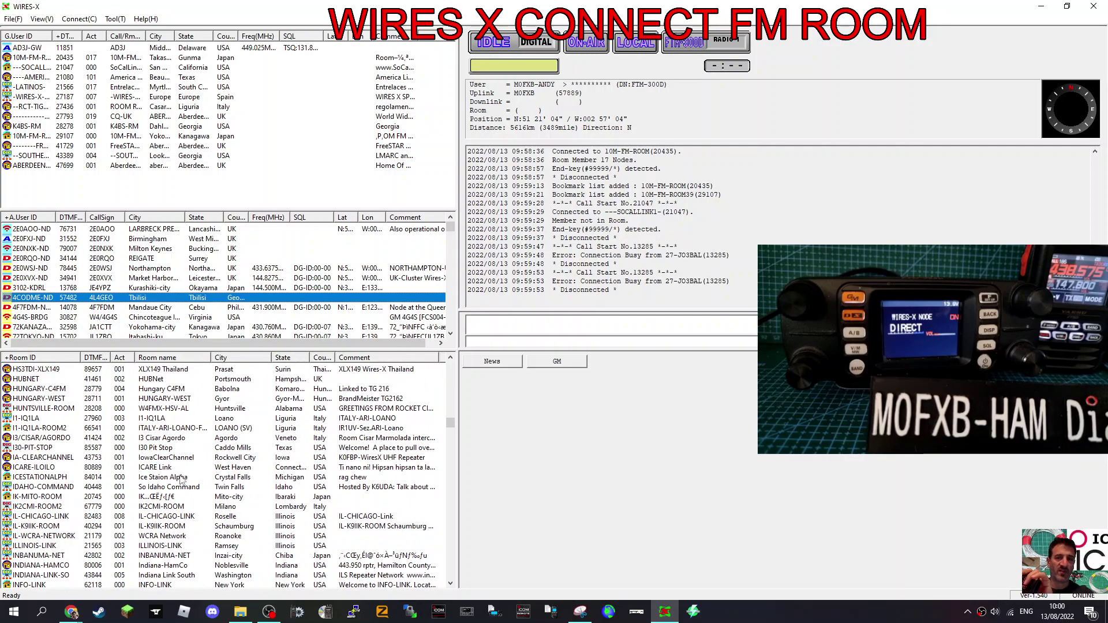
scroll(181, 480, "down", 10)
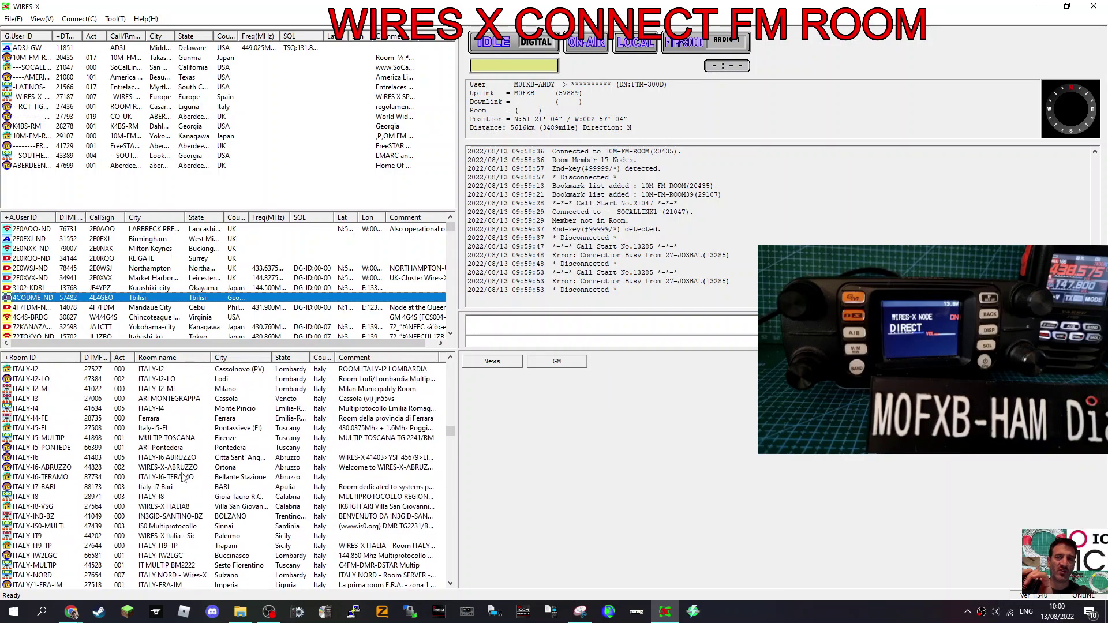
scroll(183, 477, "down", 10)
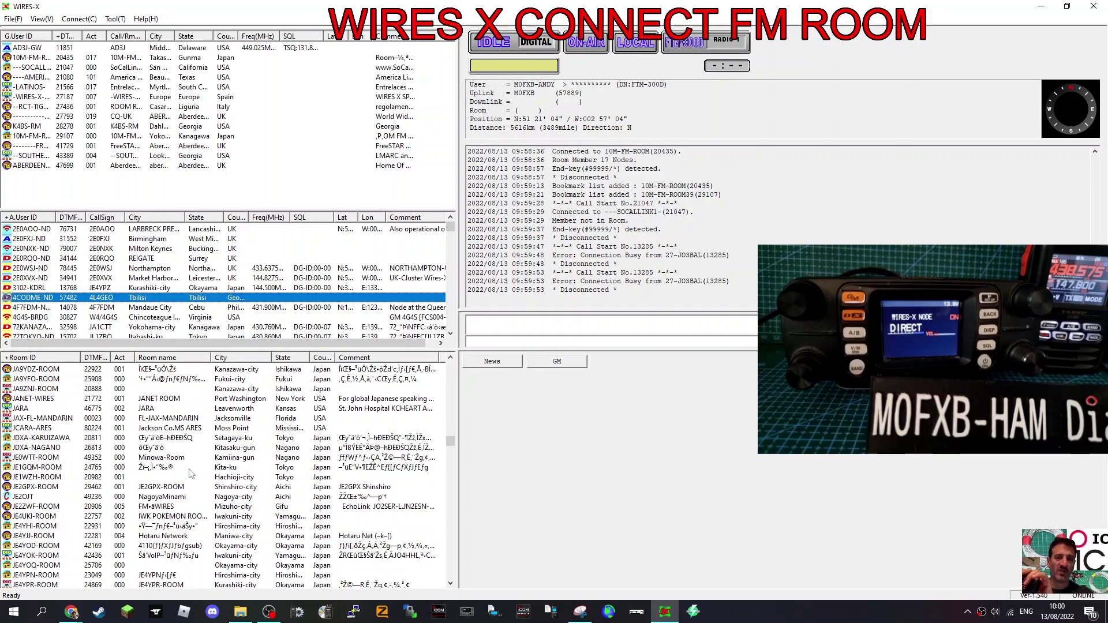
scroll(191, 474, "down", 10)
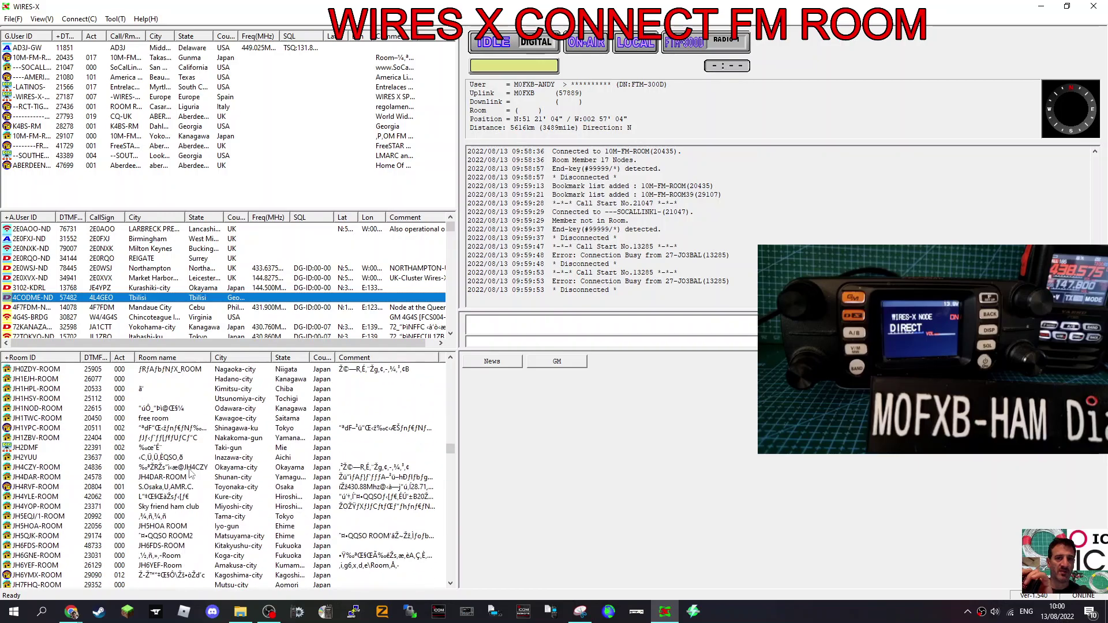
scroll(191, 473, "up", 7)
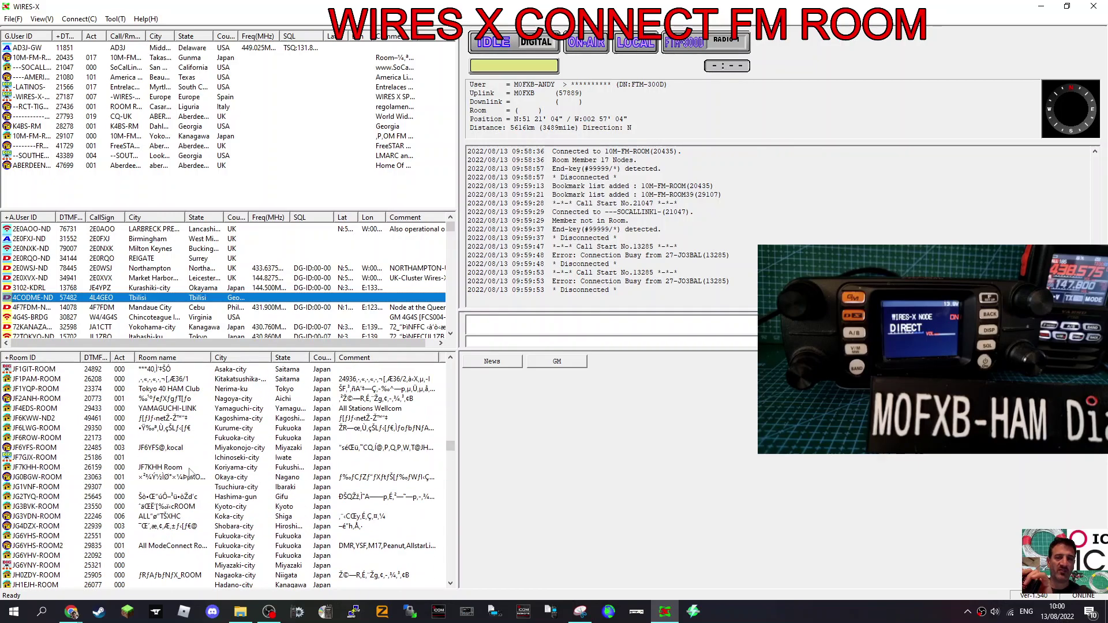
scroll(191, 472, "down", 15)
scroll(190, 474, "down", 15)
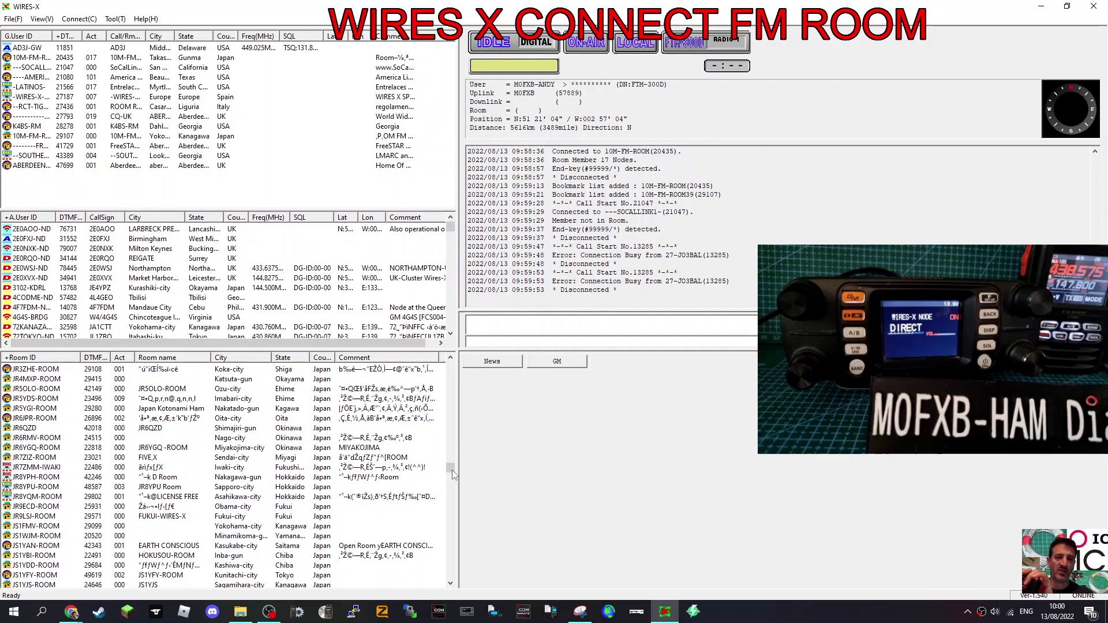
left_click(451, 507)
left_click(452, 509)
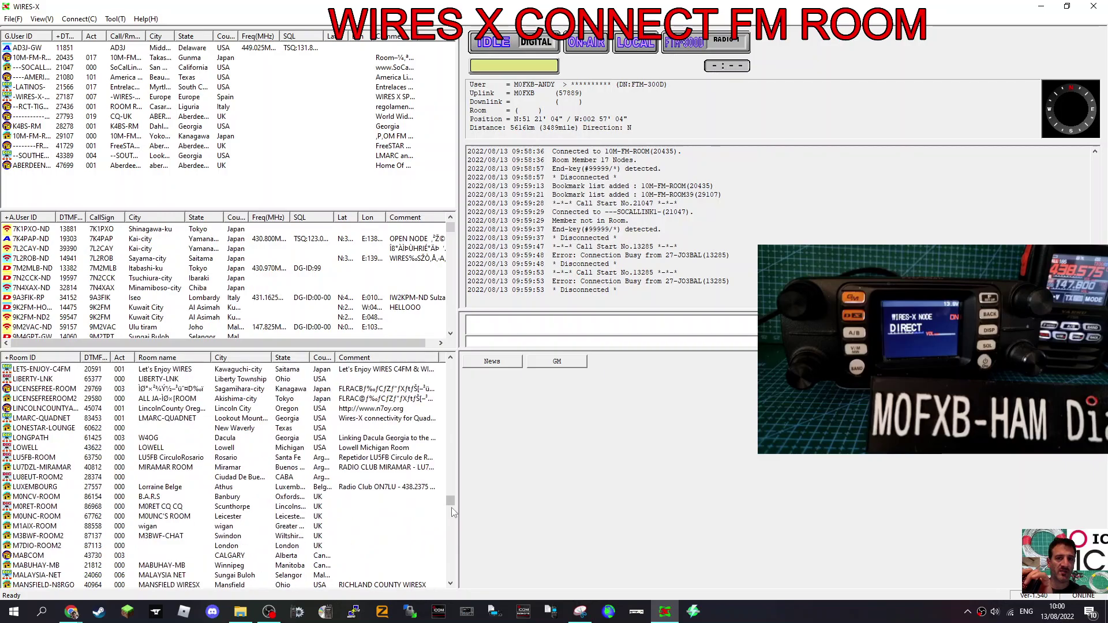
scroll(193, 487, "down", 15)
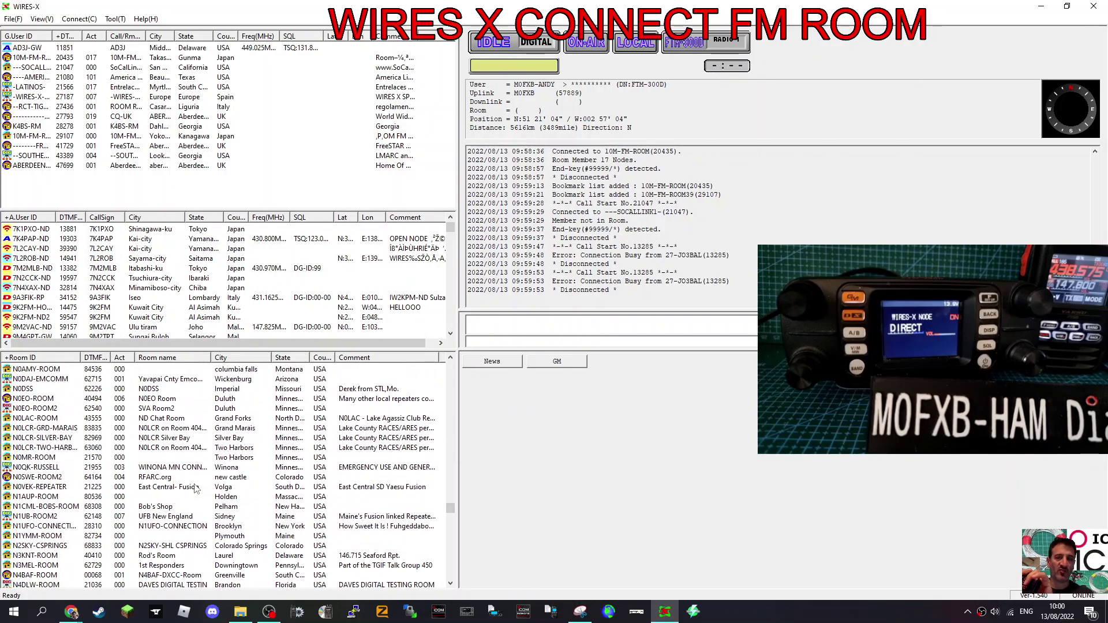
scroll(195, 490, "down", 15)
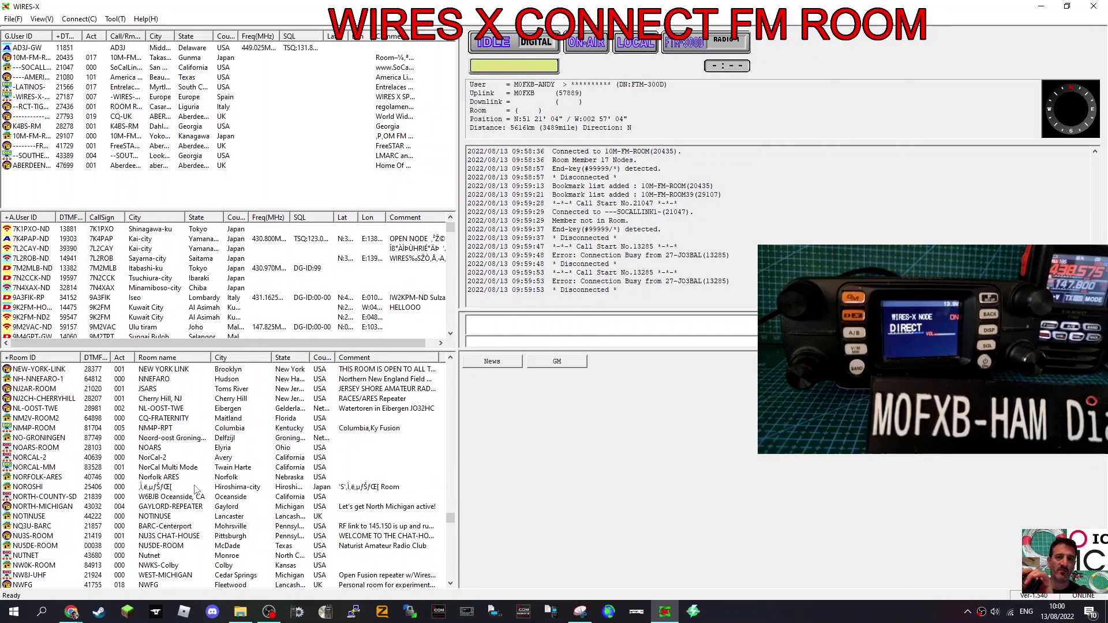
scroll(195, 489, "down", 10)
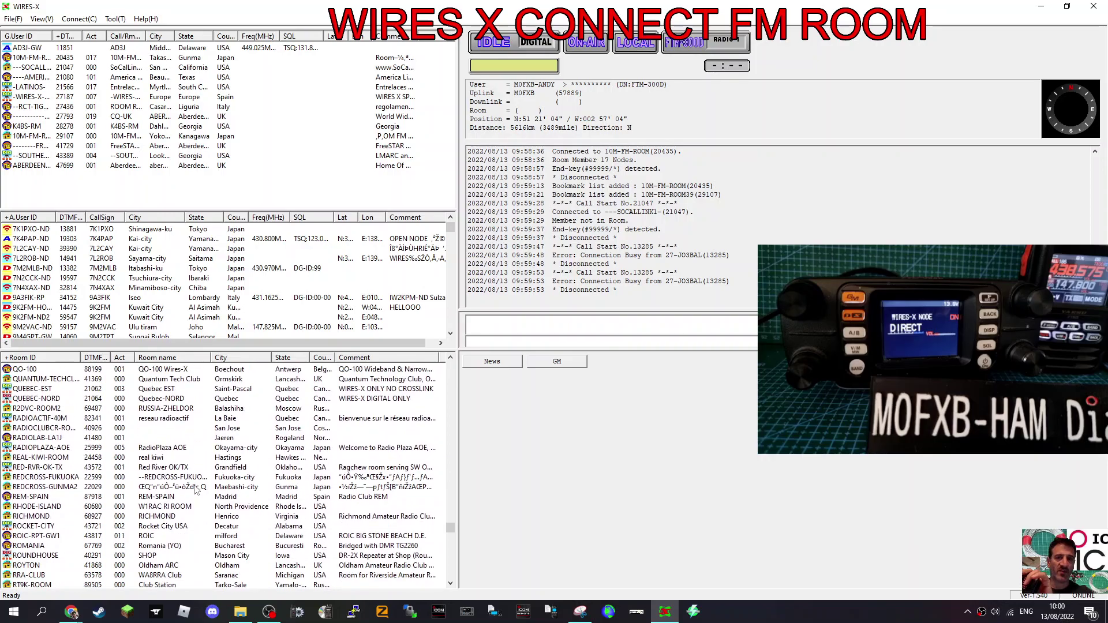
left_click_drag(452, 530, 454, 372)
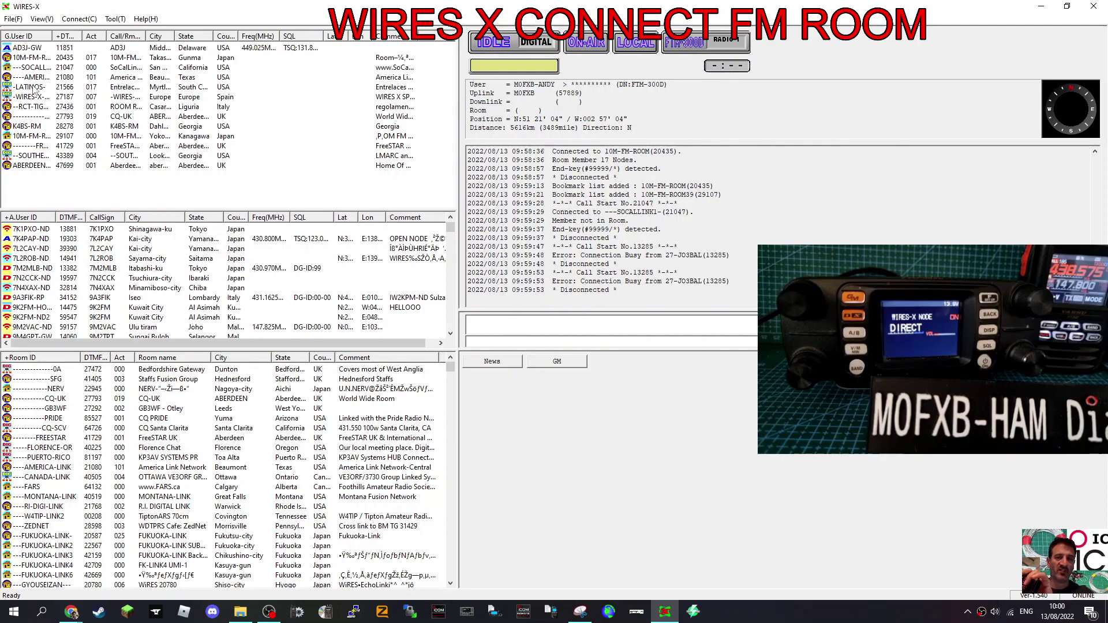
Connect the node to the bookmarked 10M-FM-ROOM (20435).
left_click(69, 60)
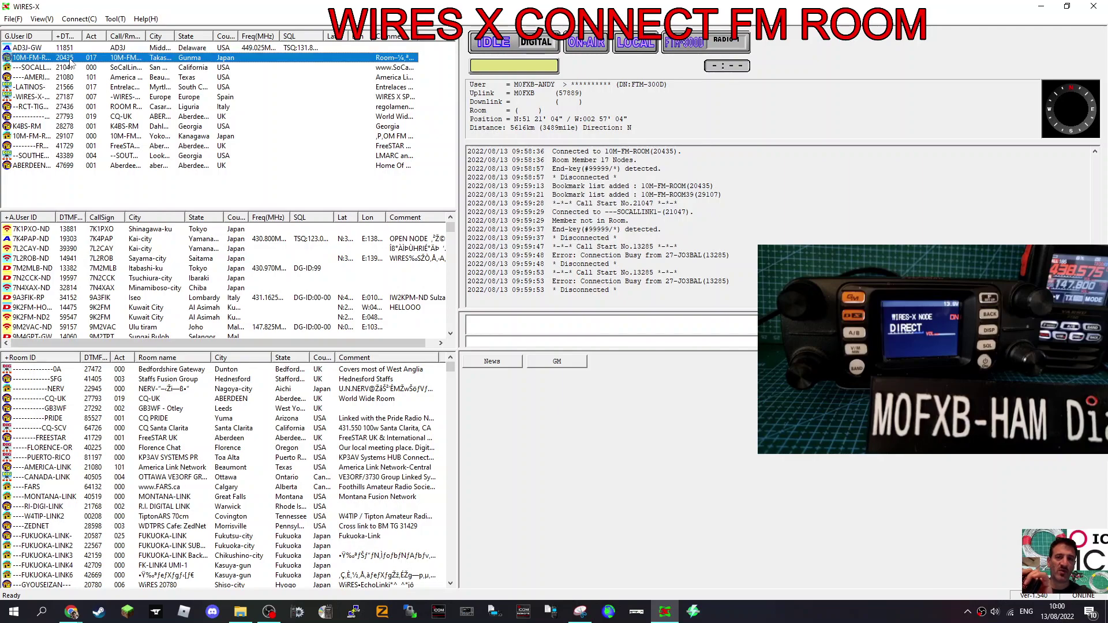
right_click(71, 62)
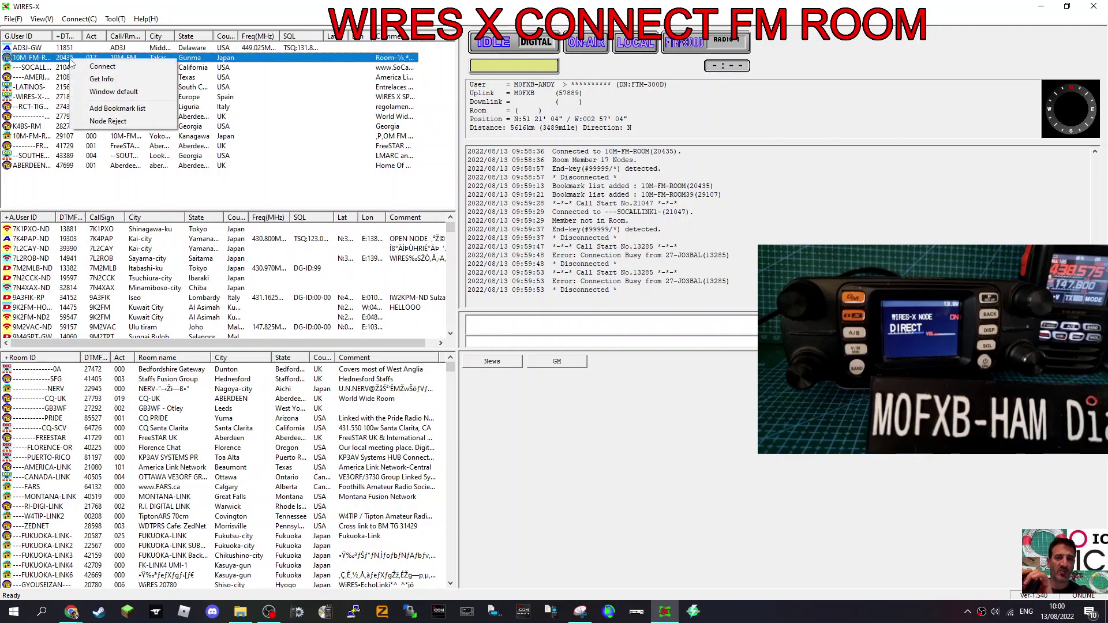
left_click(92, 67)
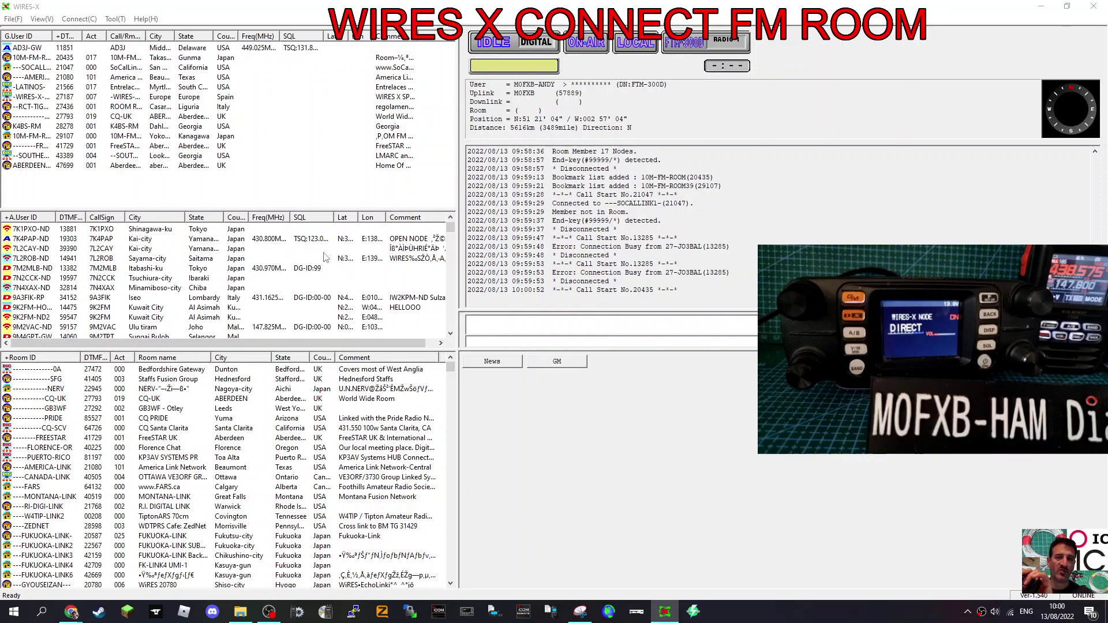